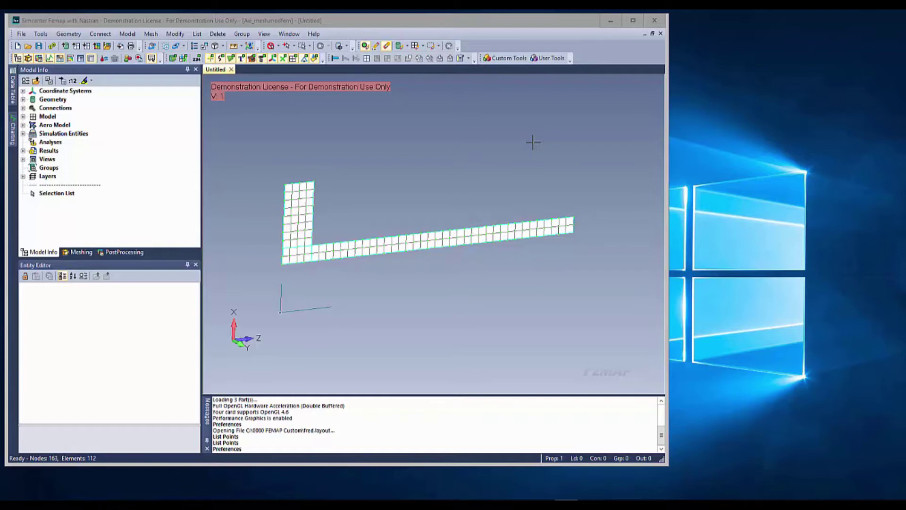
- Try listing geometry points on the L-shaped mesh, then cancel without listing anything
mouse_move(449, 183)
middle_mouse_down()
mouse_move(437, 174)
mouse_move(449, 182)
mouse_move(440, 191)
middle_mouse_up()
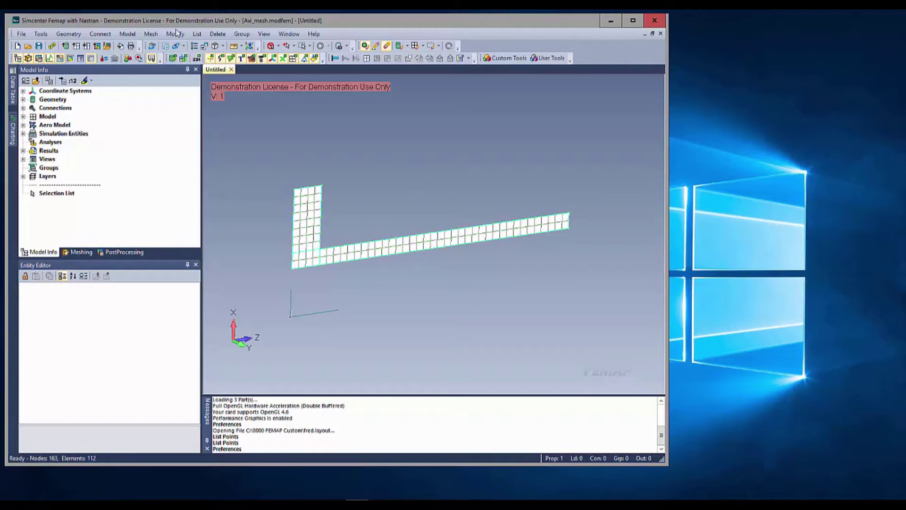
left_click(197, 33)
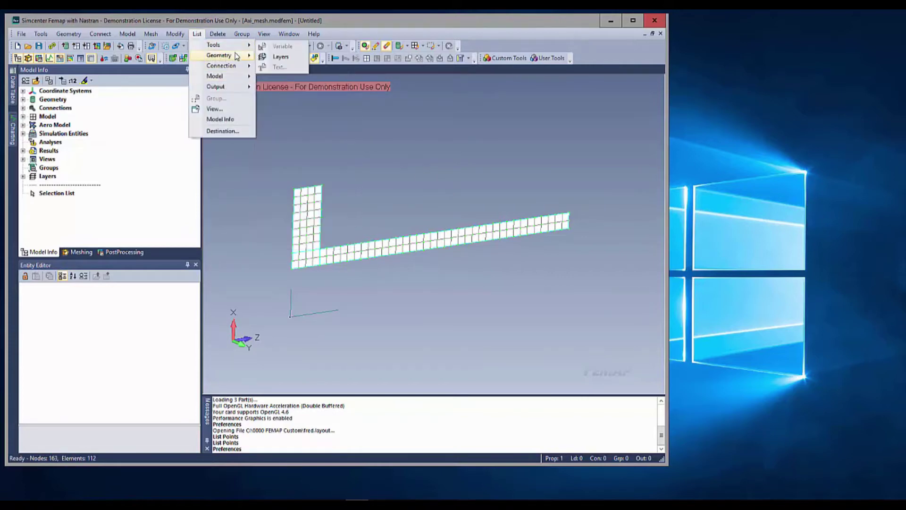
mouse_move(237, 55)
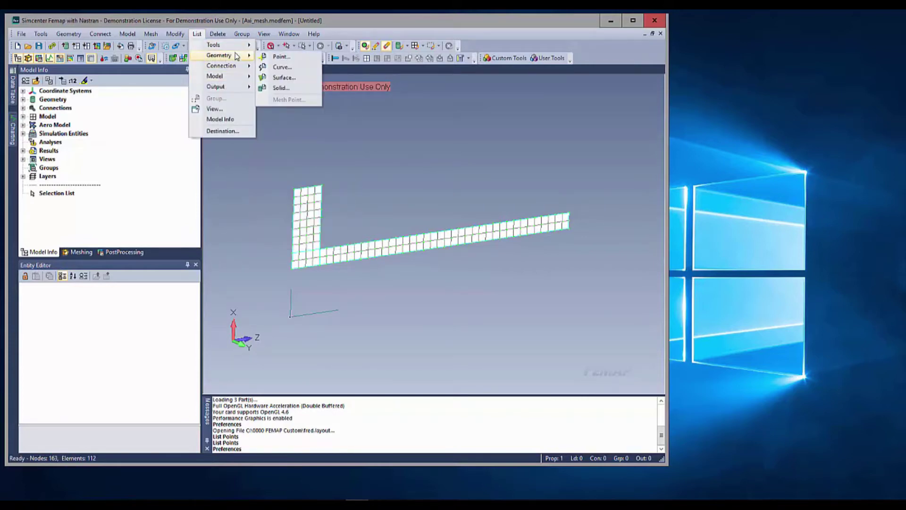
left_click(290, 56)
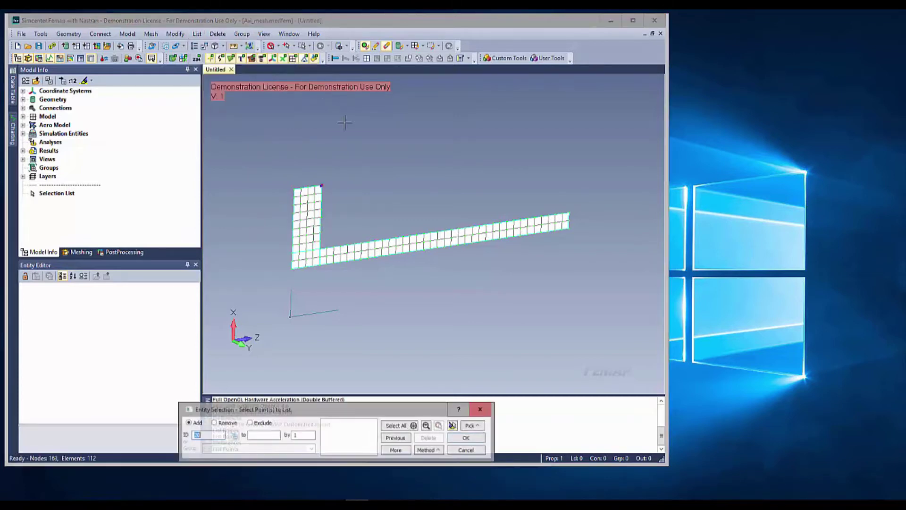
left_click_drag(382, 409, 411, 184)
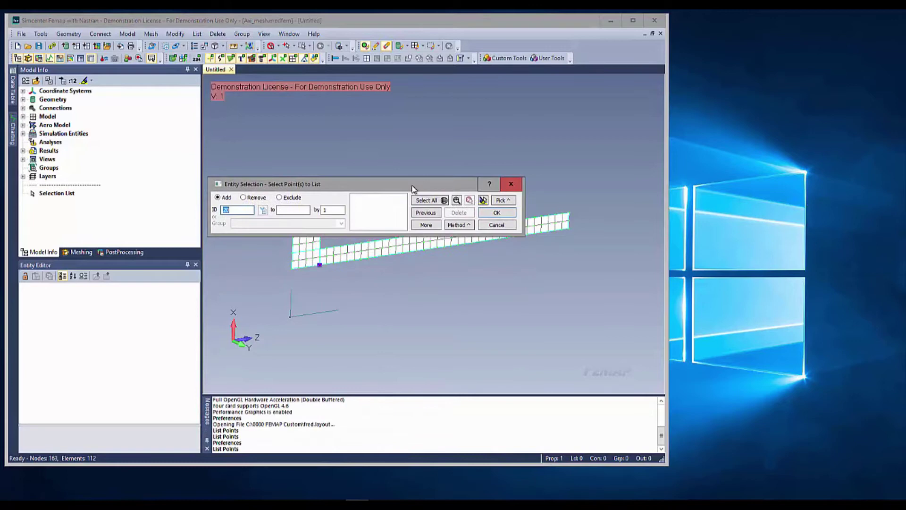
left_click(496, 225)
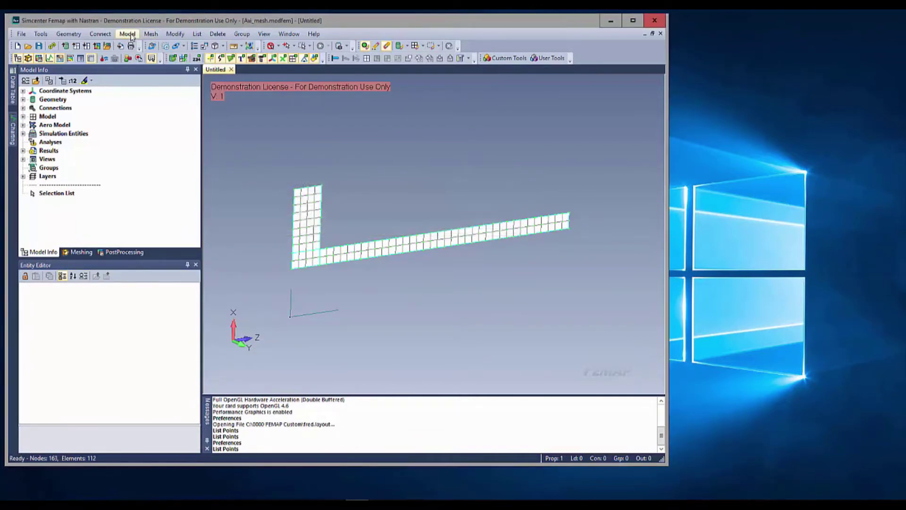
left_click(197, 34)
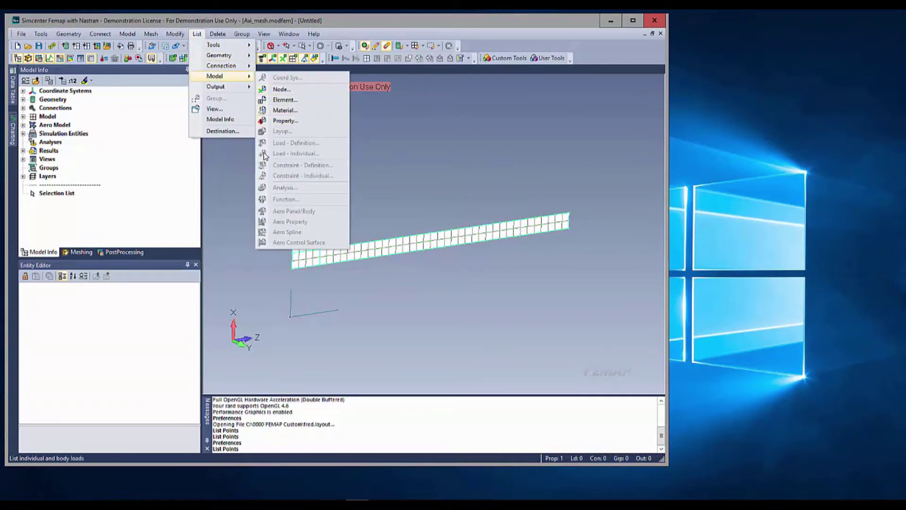
left_click(395, 145)
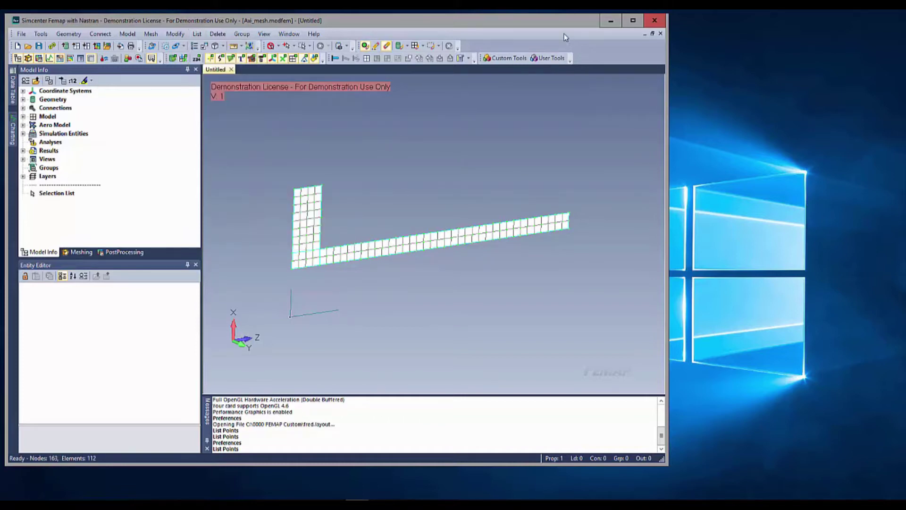
- Create a new empty custom toolbar named 'List' through Customize
right_click(533, 45)
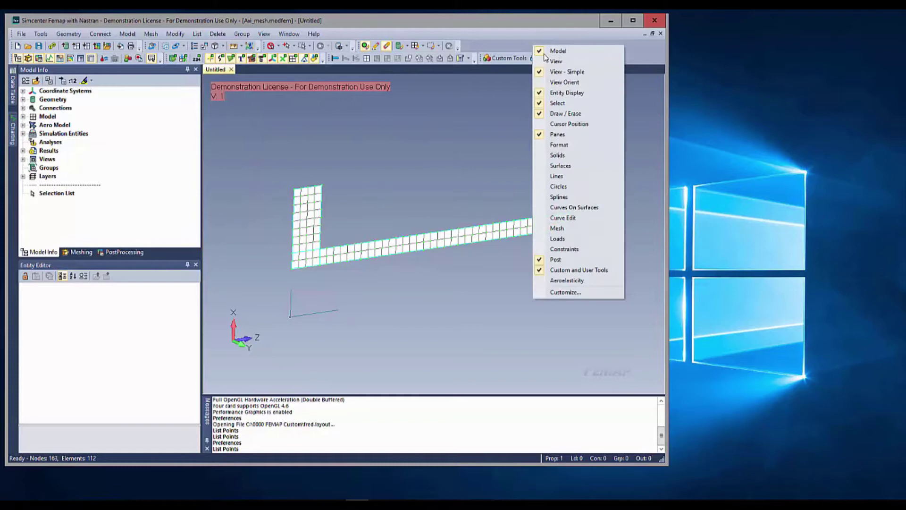
left_click(566, 292)
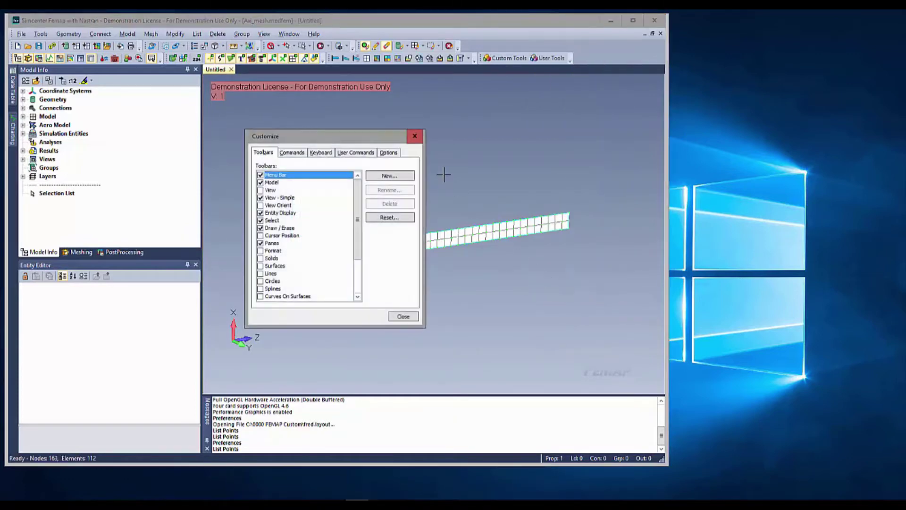
left_click_drag(355, 141, 357, 129)
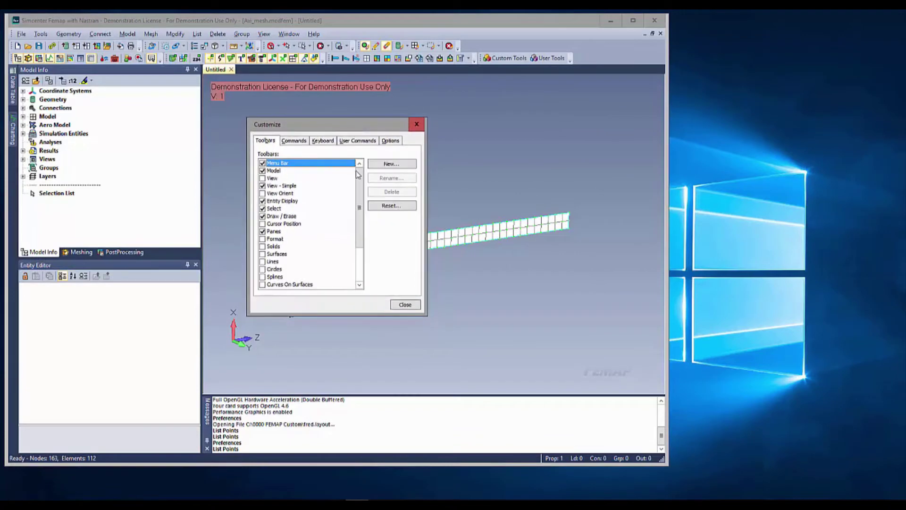
mouse_move(360, 175)
left_mouse_down()
mouse_move(360, 217)
mouse_move(359, 176)
left_mouse_up()
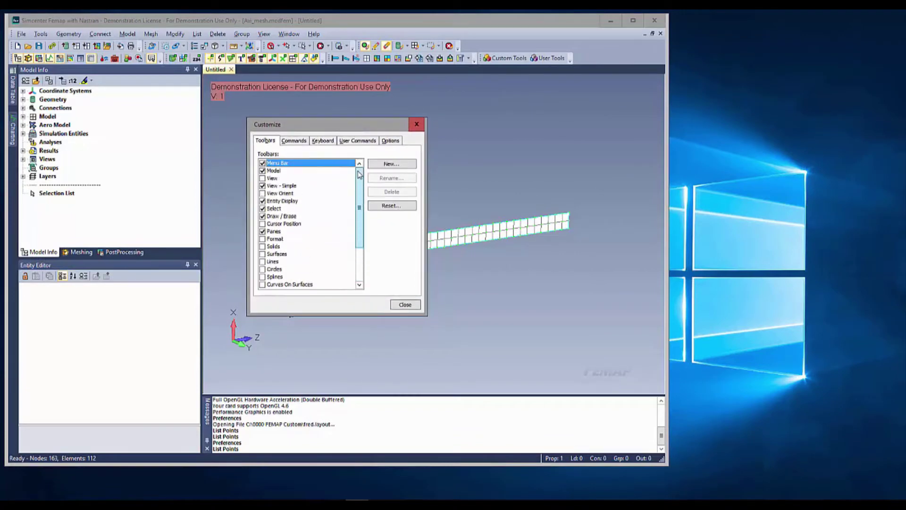
left_click(391, 164)
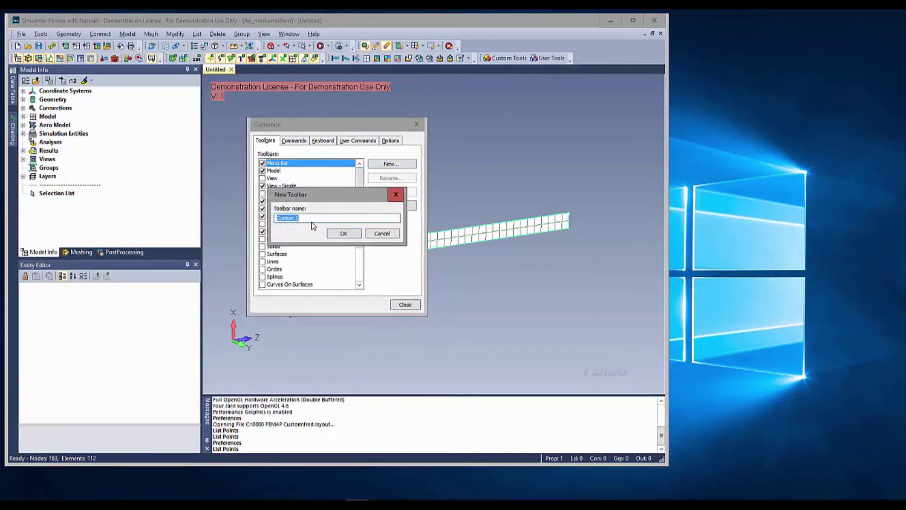
type("List")
left_click(348, 235)
left_click_drag(361, 208, 360, 244)
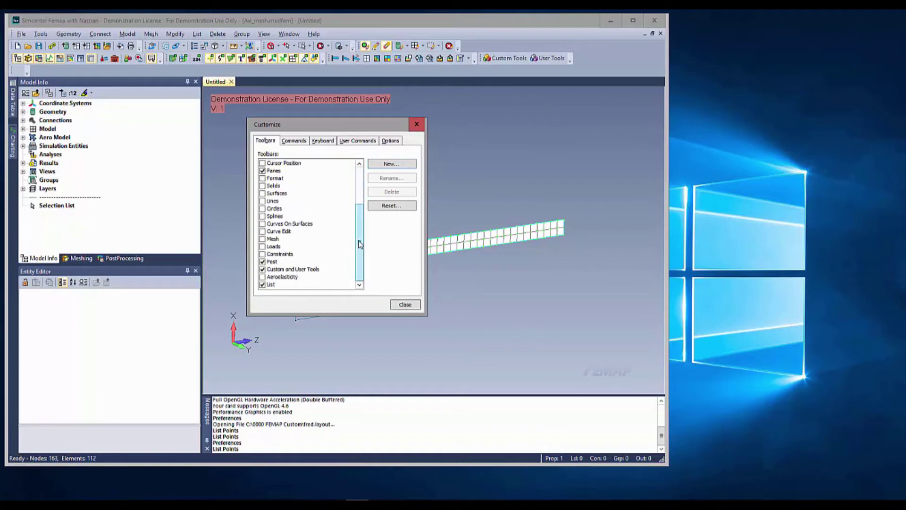
- Show the List category commands in Customize and float the empty List toolbar over the model
left_click(297, 141)
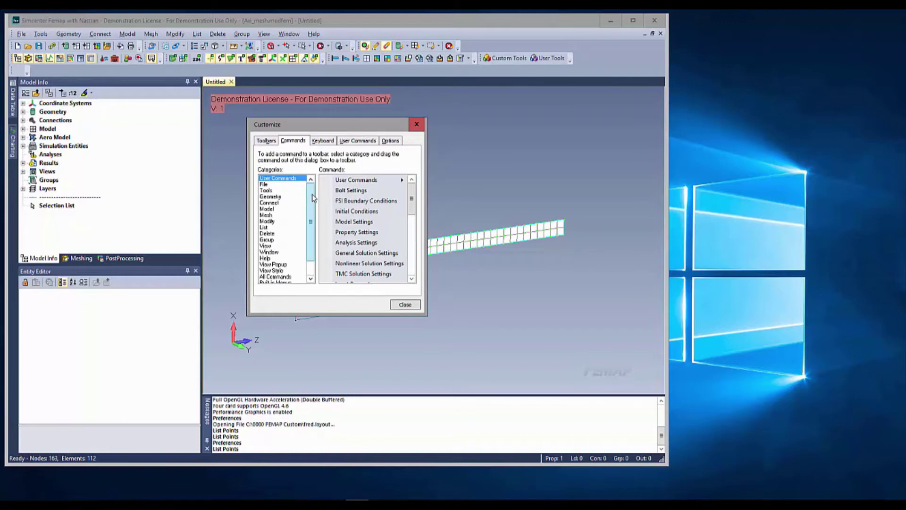
left_click_drag(313, 198, 312, 198)
left_click(270, 227)
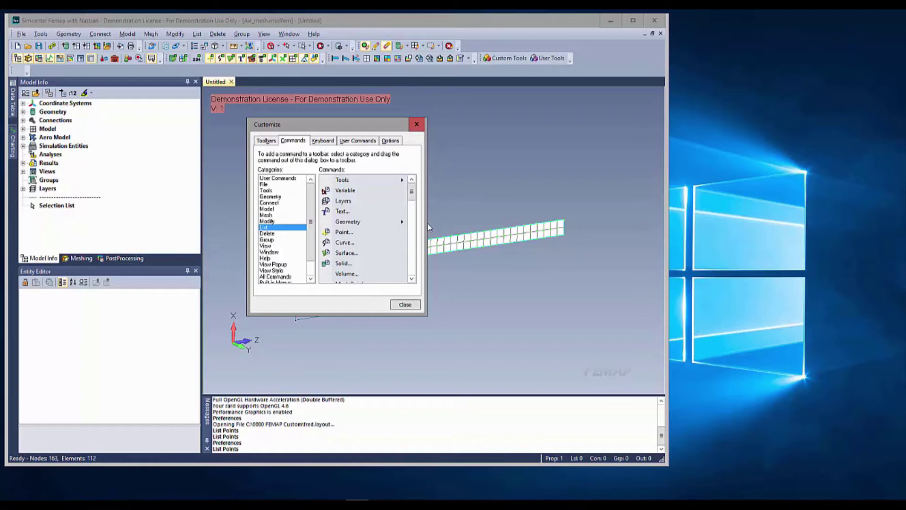
mouse_move(413, 192)
left_mouse_down()
mouse_move(414, 223)
mouse_move(415, 197)
left_mouse_up()
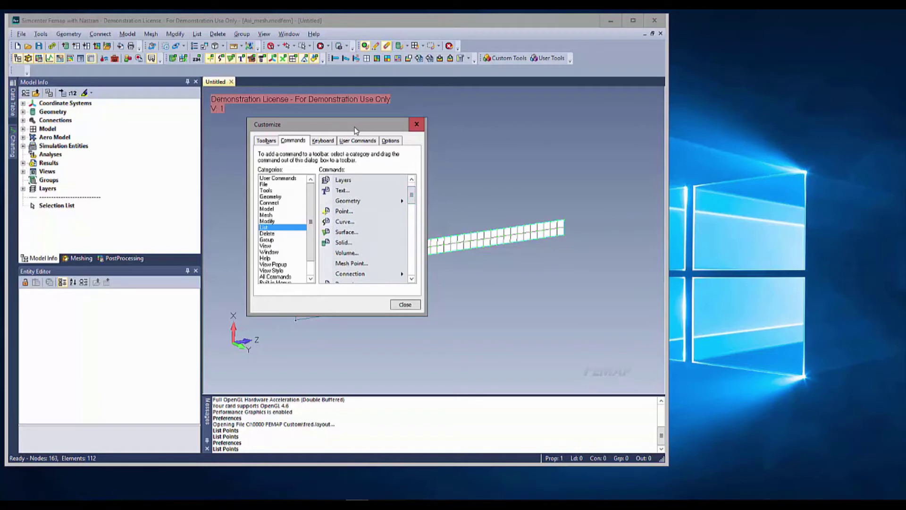
left_click_drag(355, 128, 278, 143)
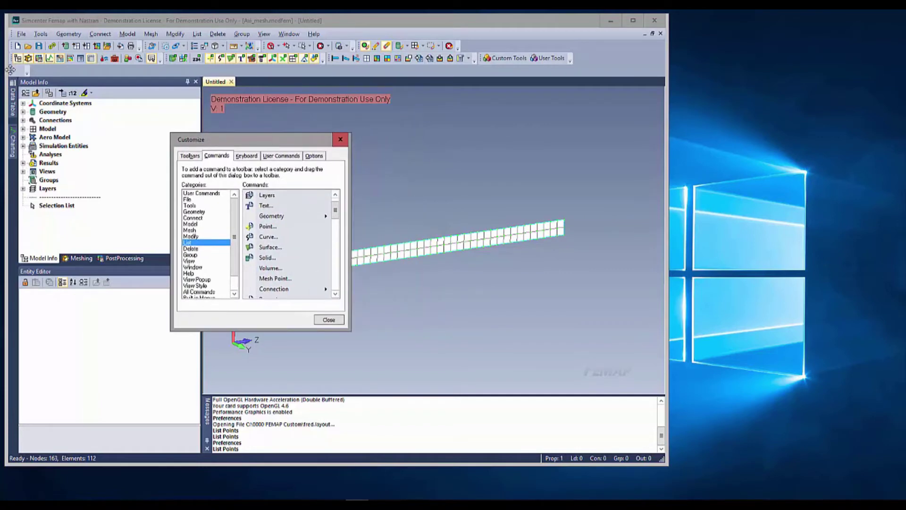
left_click_drag(11, 70, 440, 160)
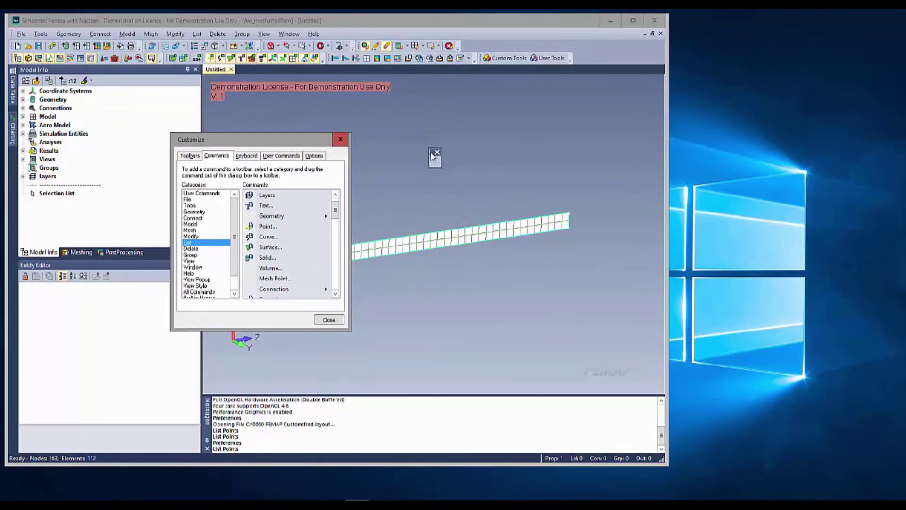
- Add the Point, Curve, Surface, Solid, Node and Element listing commands to the List toolbar
left_click(267, 227)
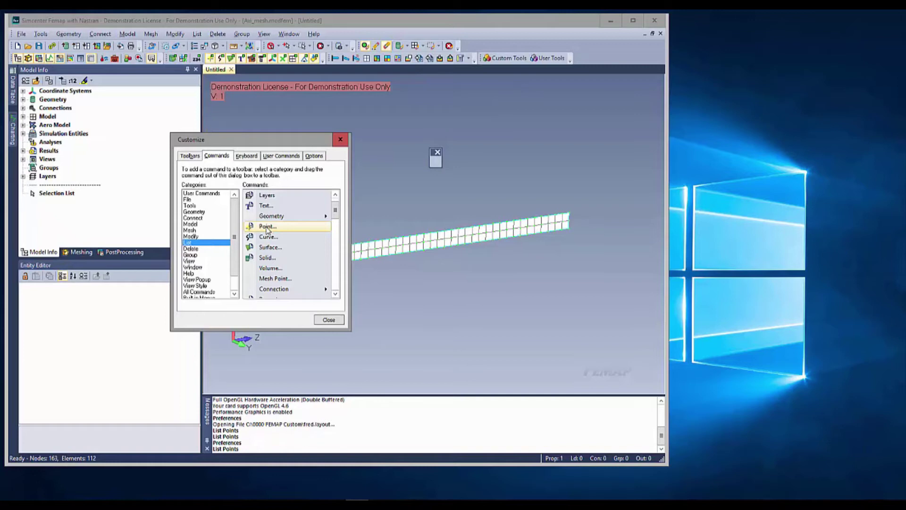
left_click_drag(267, 229, 433, 161)
left_click_drag(268, 239, 444, 161)
left_click_drag(274, 249, 449, 161)
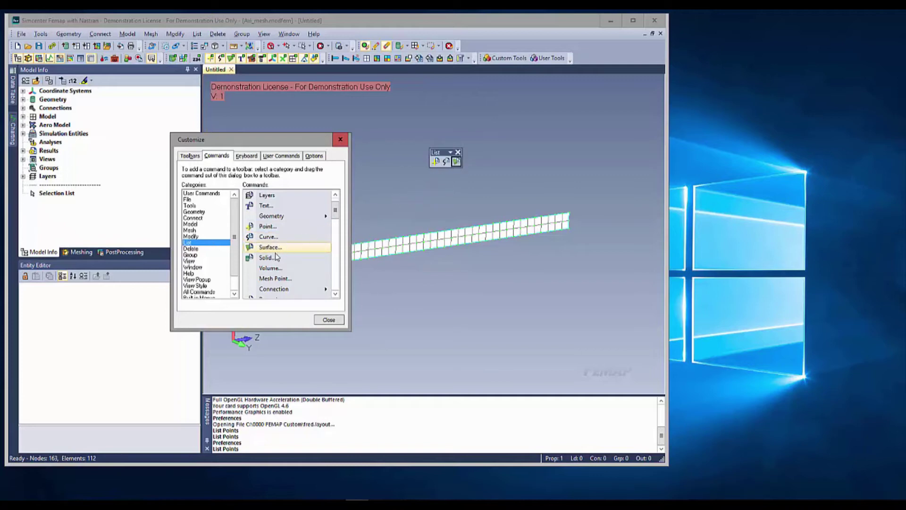
left_click_drag(272, 258, 466, 161)
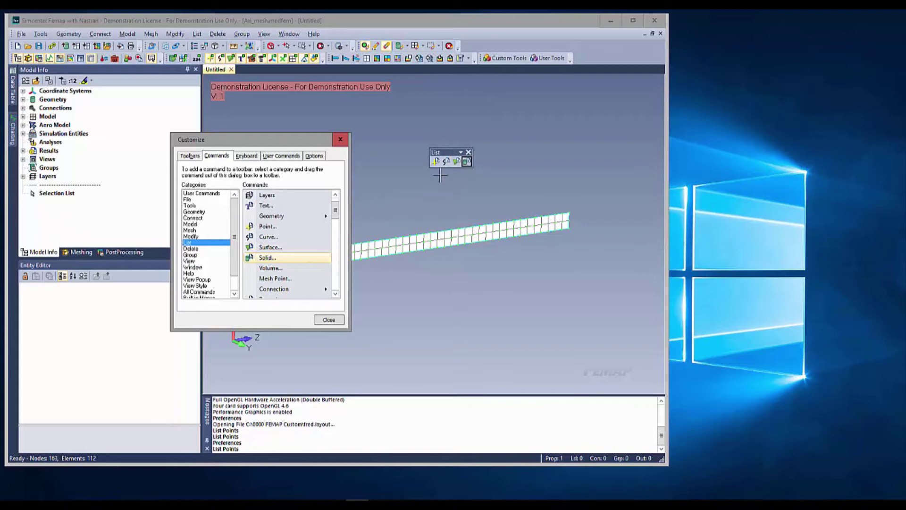
mouse_move(338, 214)
left_mouse_down()
mouse_move(334, 268)
mouse_move(335, 231)
left_mouse_up()
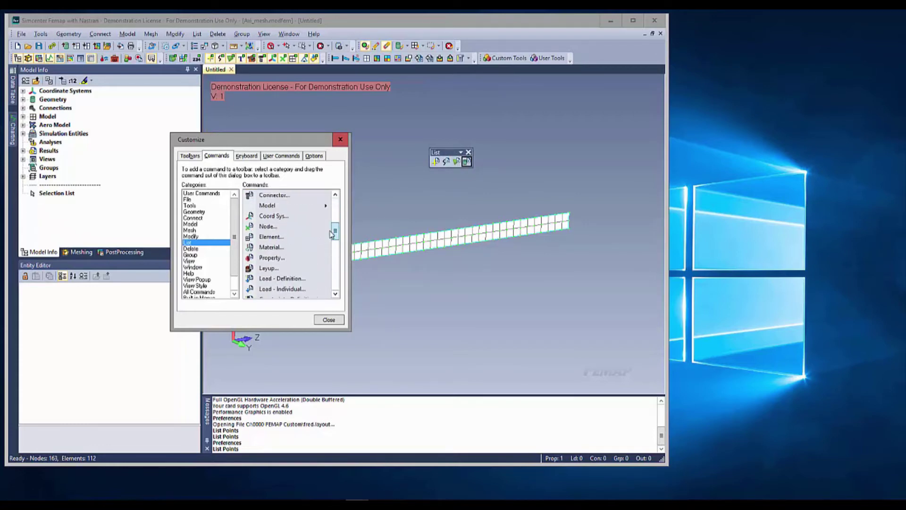
left_click_drag(268, 230, 477, 161)
left_click_drag(267, 237, 333, 226)
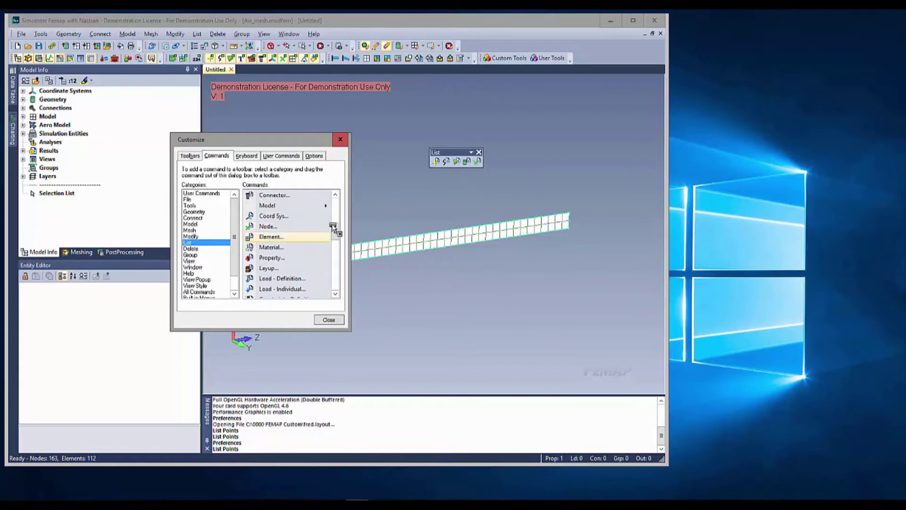
left_click_drag(478, 162, 480, 163)
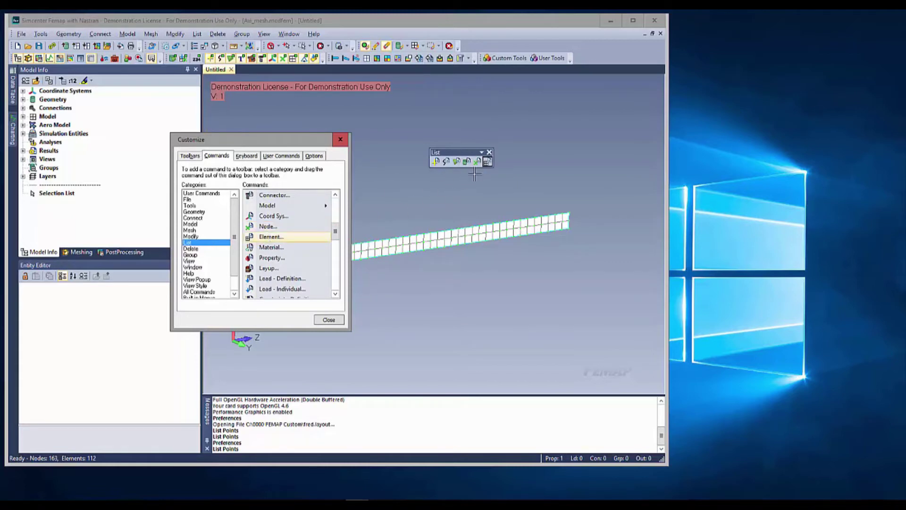
- Close Customize and dock the floating List toolbar in the top toolbar row
left_click(329, 320)
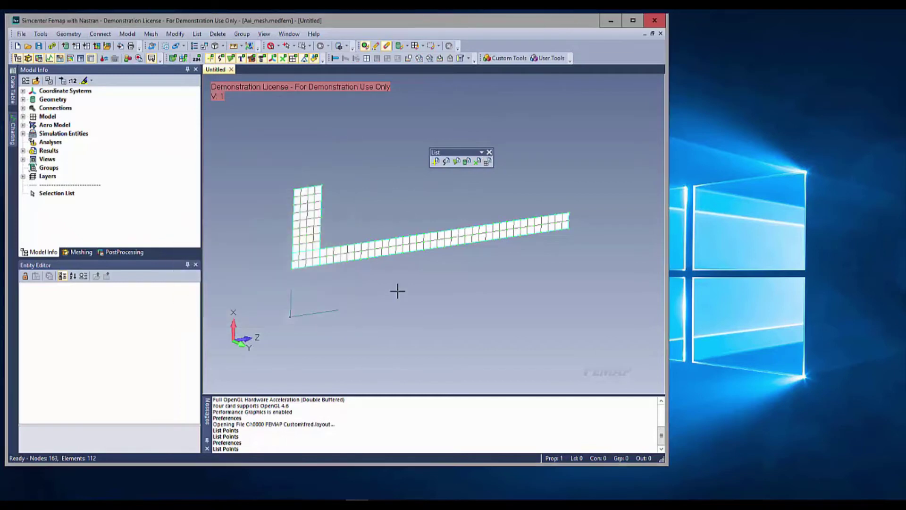
mouse_move(463, 156)
left_mouse_down()
mouse_move(382, 131)
mouse_move(453, 150)
left_mouse_up()
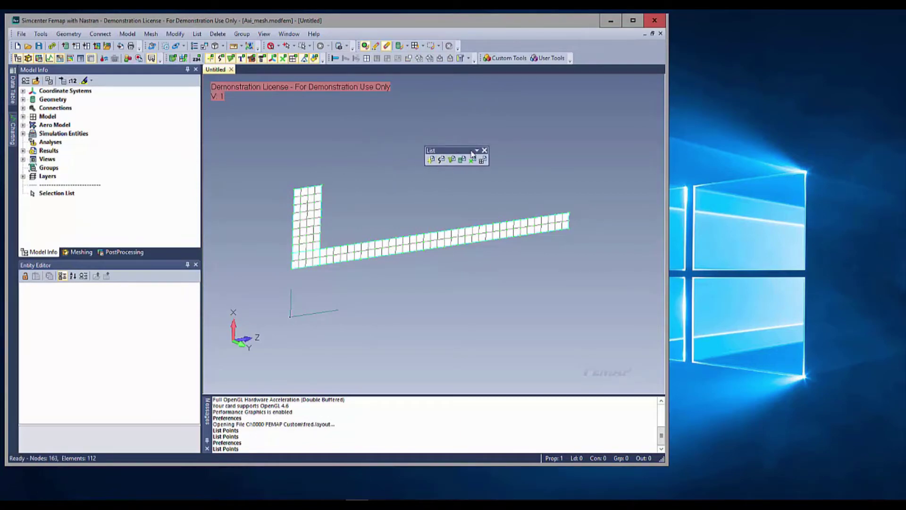
left_click_drag(460, 151, 486, 45)
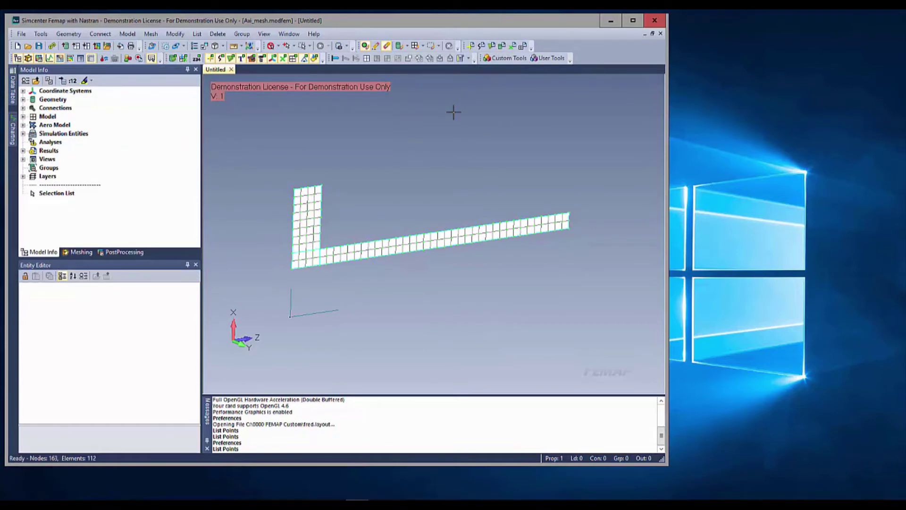
- List nodes 26, 106, 115 and 121 with the new List toolbar's node button
left_click(513, 47)
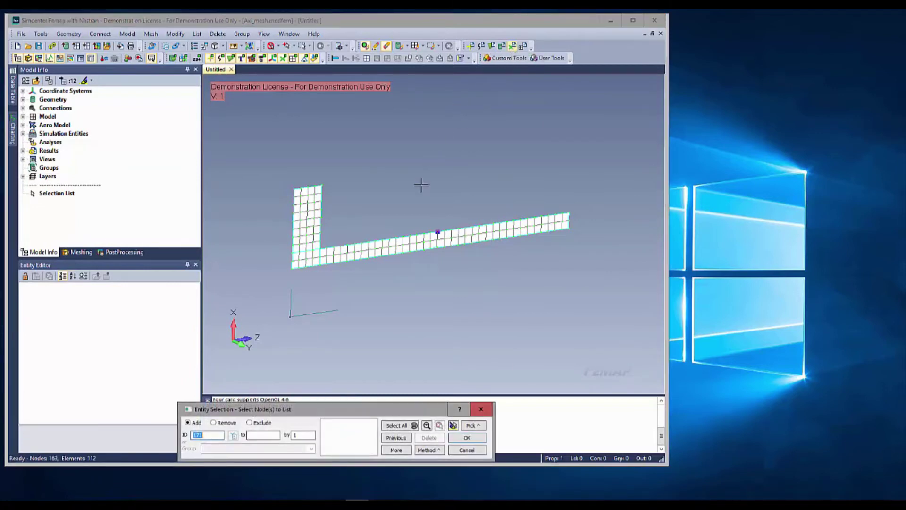
left_click(376, 242)
left_click(423, 242)
left_click(486, 232)
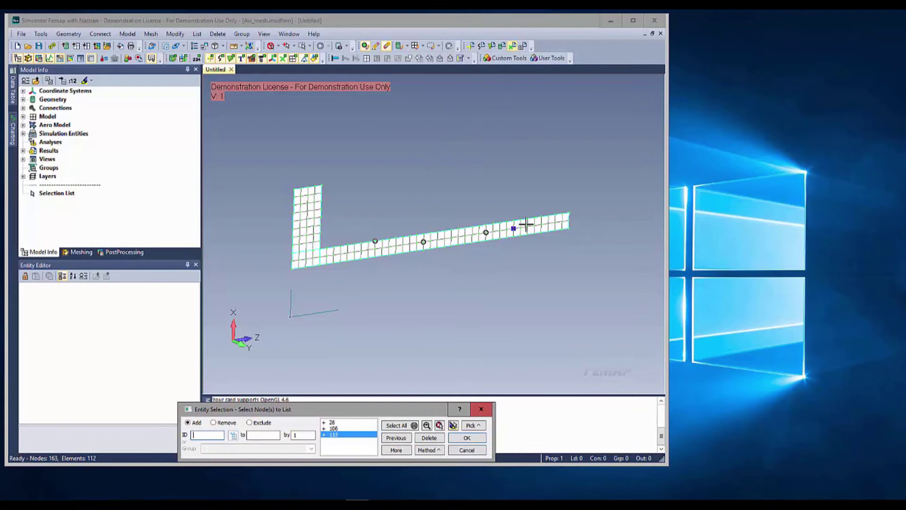
left_click(527, 227)
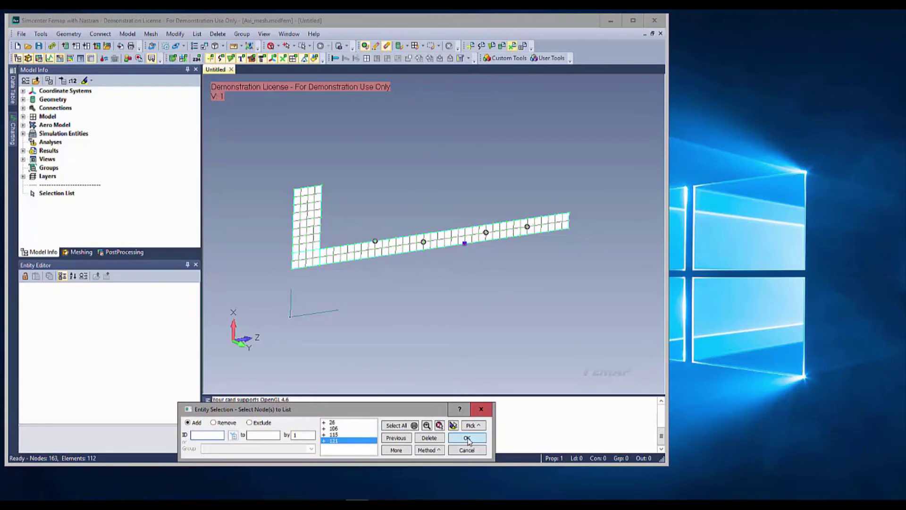
left_click(467, 438)
left_click(398, 296)
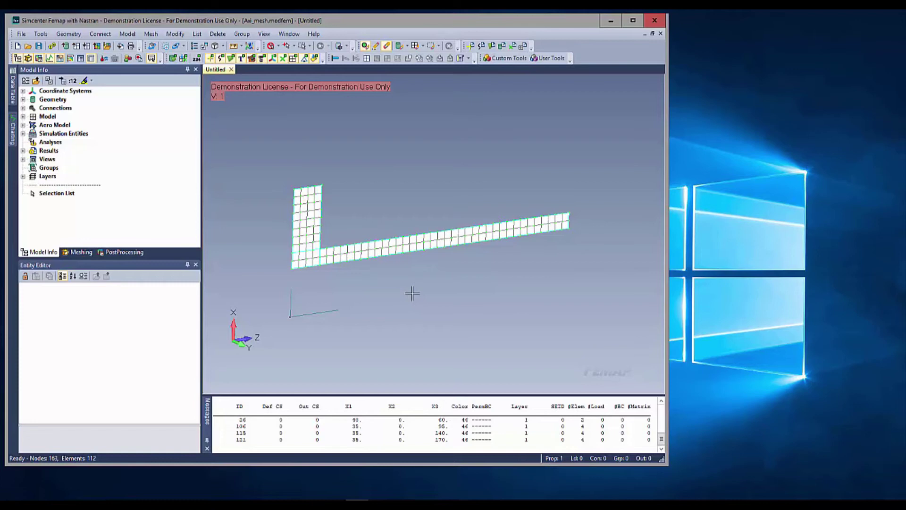
- Start saving the interface layout from Preferences and browse to C:\0000 FEMAP Custom
left_click(21, 34)
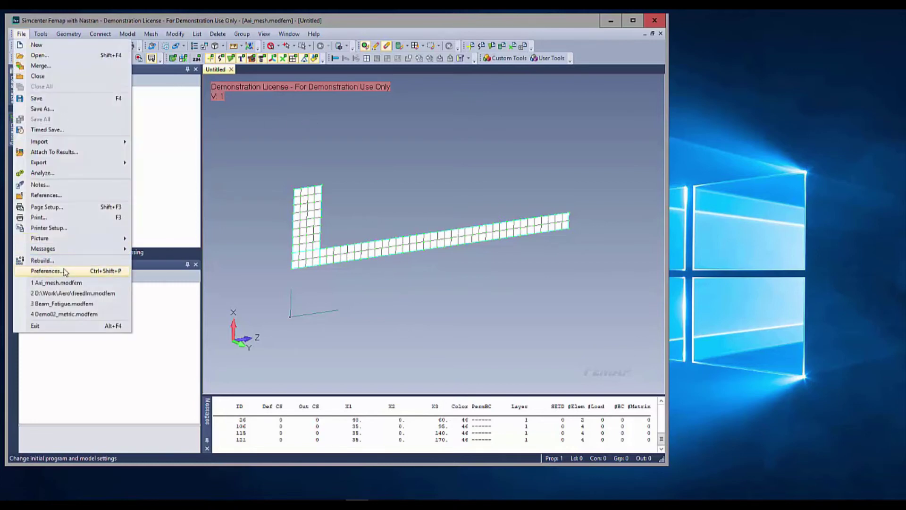
left_click(75, 271)
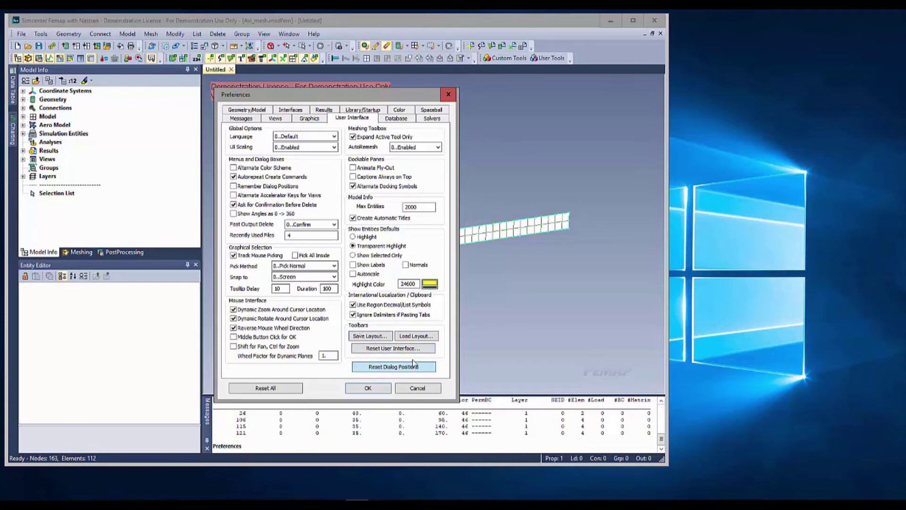
left_click(370, 336)
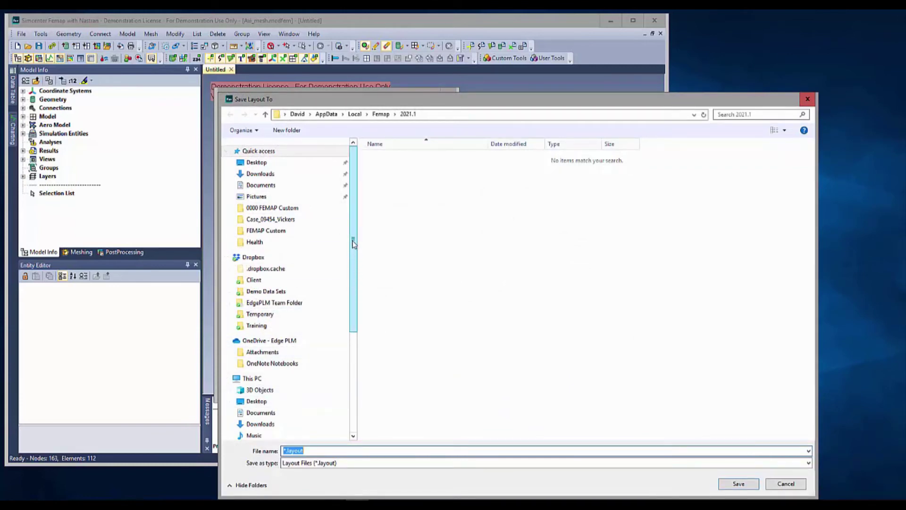
left_click_drag(353, 251, 352, 318)
left_click(272, 360)
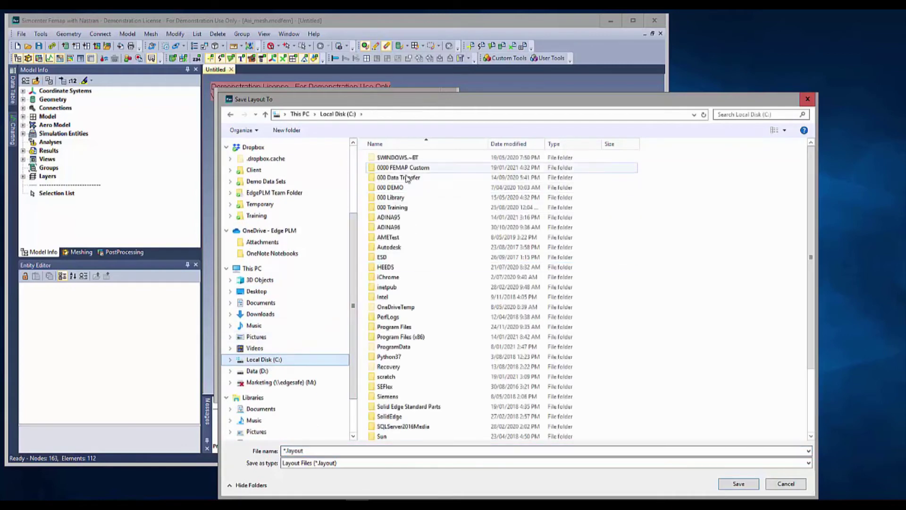
left_click(418, 169)
double_click(418, 170)
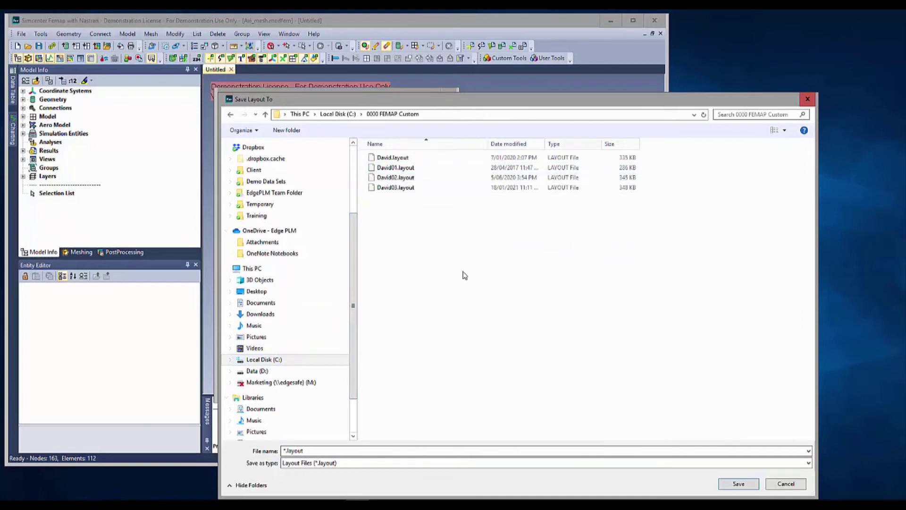
- Save the layout as MyLayout.layout, keeping menus, panes, shortcuts and commands
double_click(291, 450)
key("End")
key("Left")
key("Left")
key("Left")
key("Left")
key("Left")
key("Left")
key("Left")
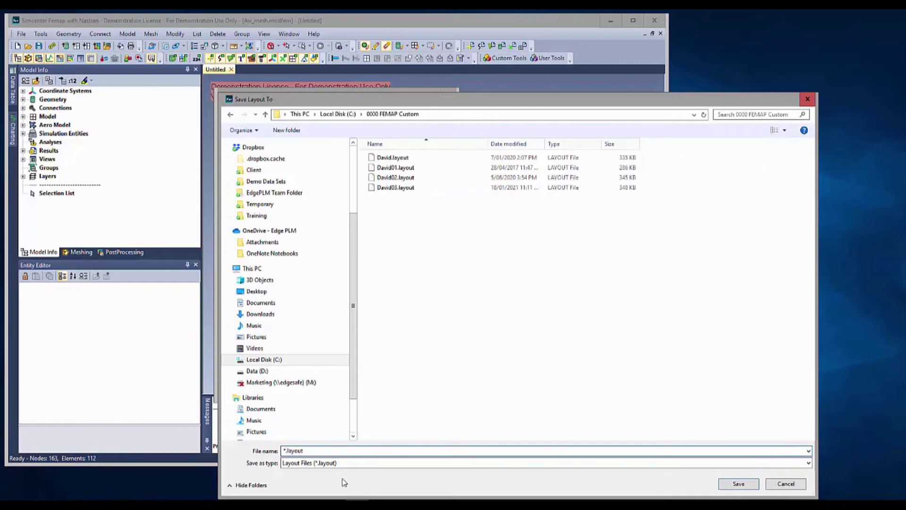
key("BackSpace")
type("MyLayout")
left_click(739, 483)
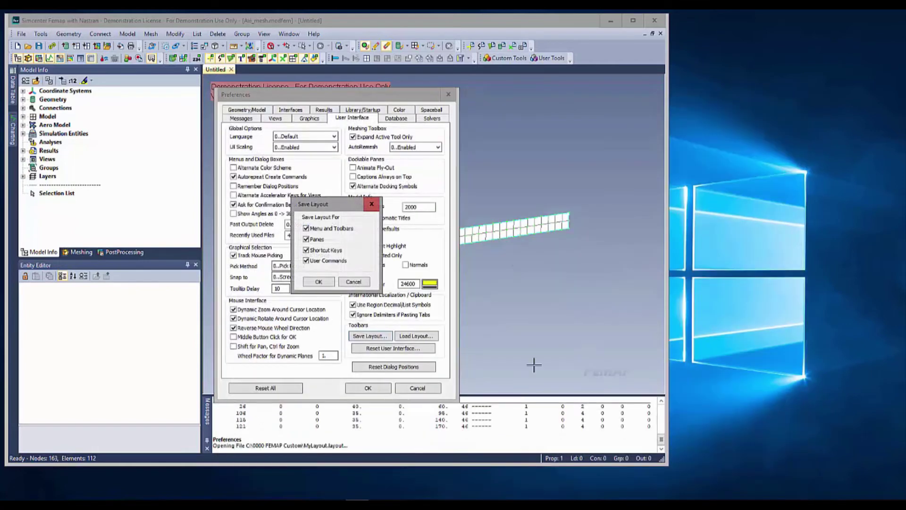
left_click(320, 282)
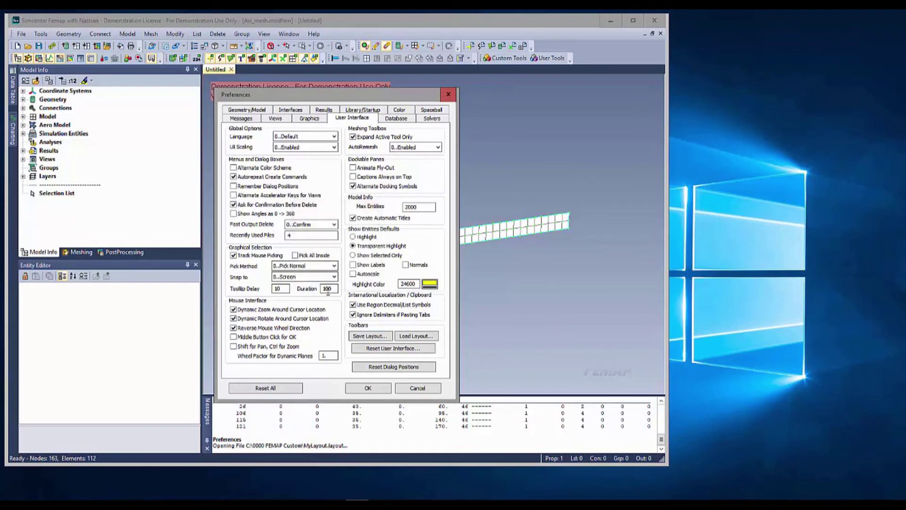
- Close and reopen Preferences, then load David03.layout from C:\0000 FEMAP Custom
left_click(368, 388)
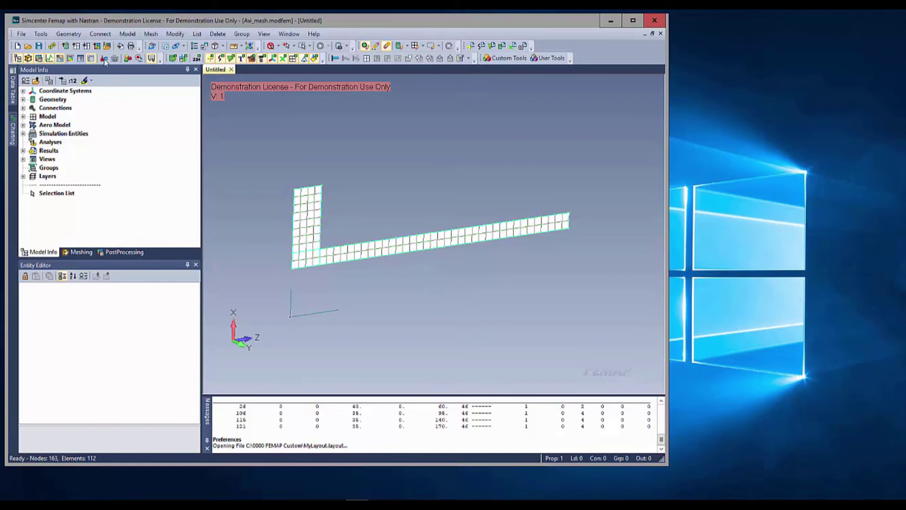
left_click(22, 34)
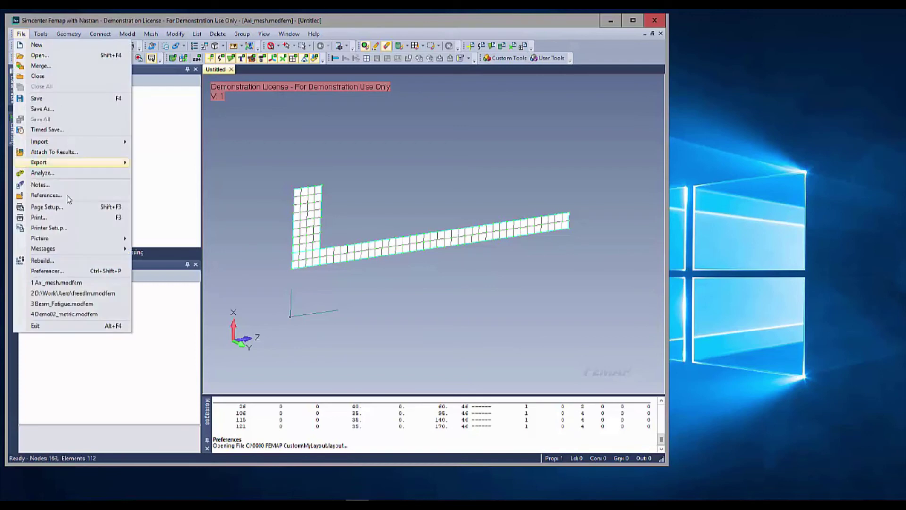
left_click(63, 271)
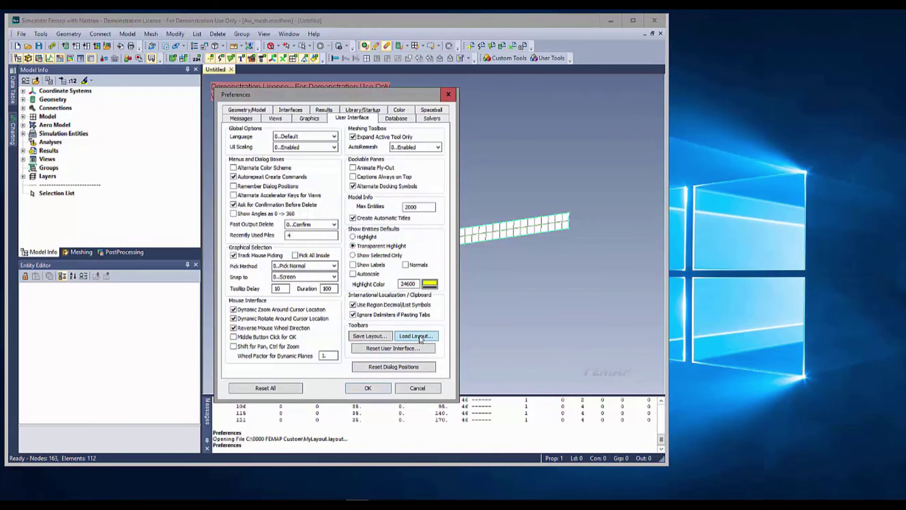
left_click(418, 337)
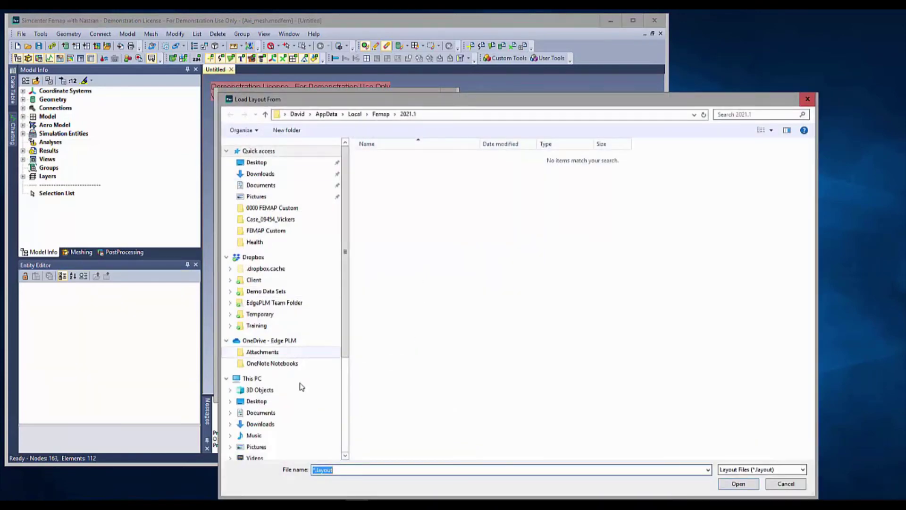
scroll(301, 387, "down", 3)
left_click(265, 406)
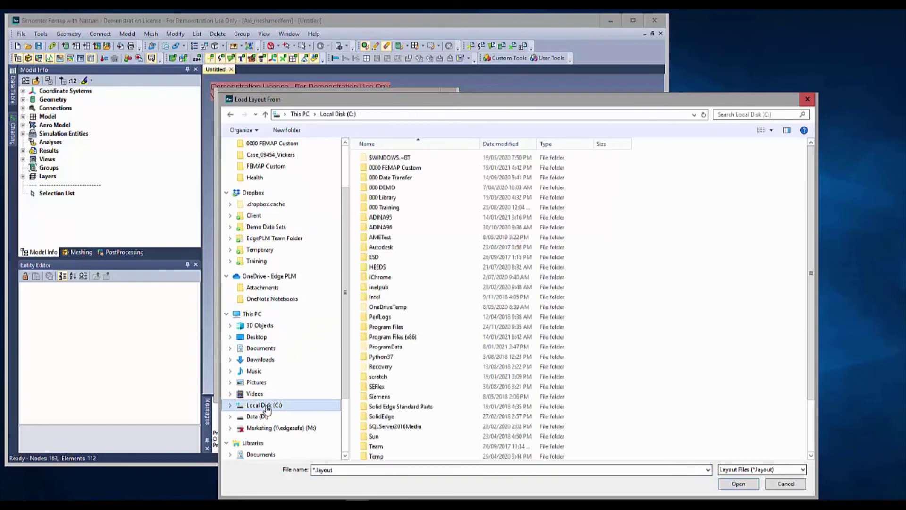
double_click(407, 168)
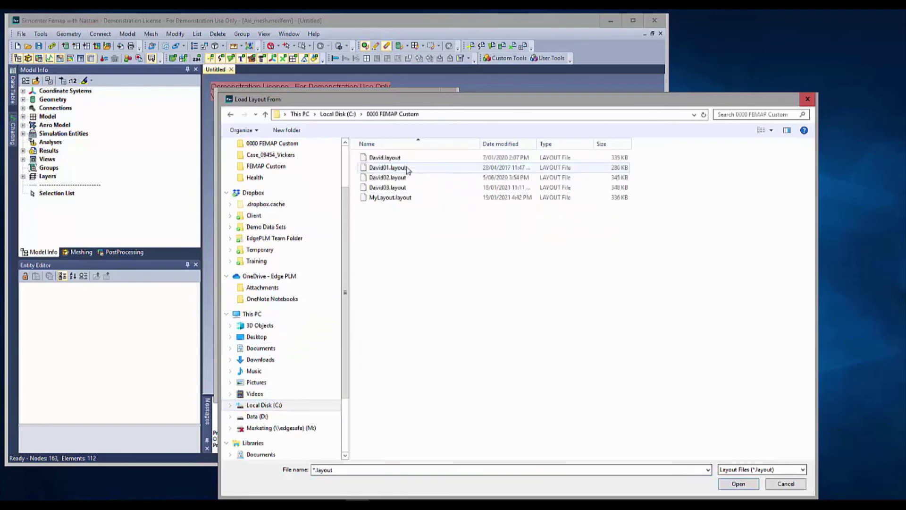
left_click(391, 188)
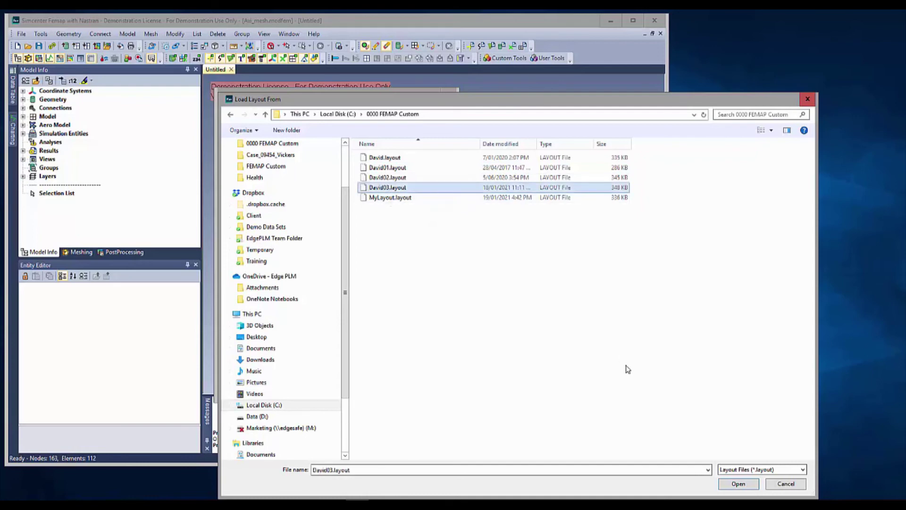
left_click(739, 484)
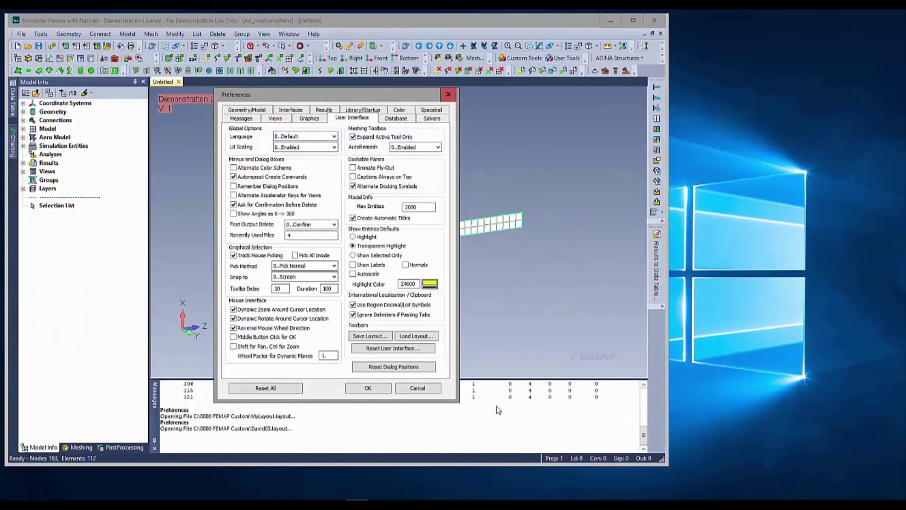
- Close Preferences, widen the main window, and float the right-side vertical toolbar
left_click(369, 389)
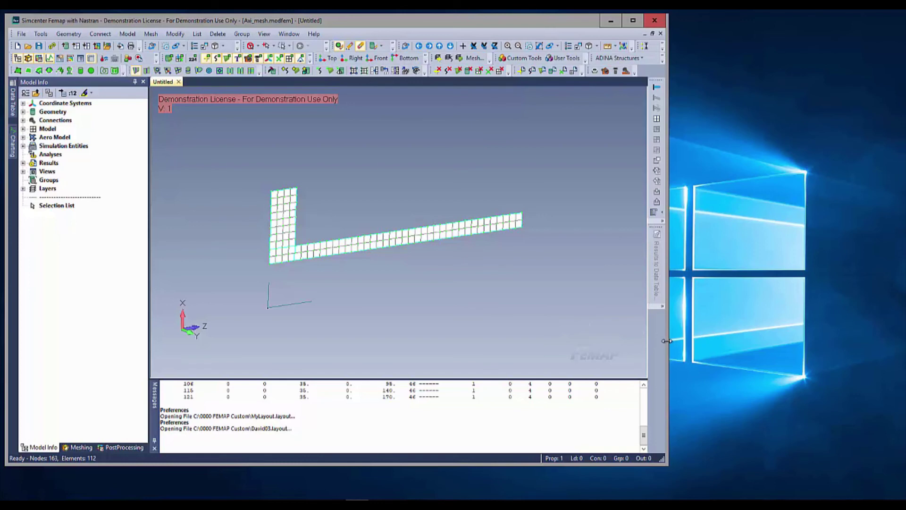
left_click_drag(666, 340, 757, 332)
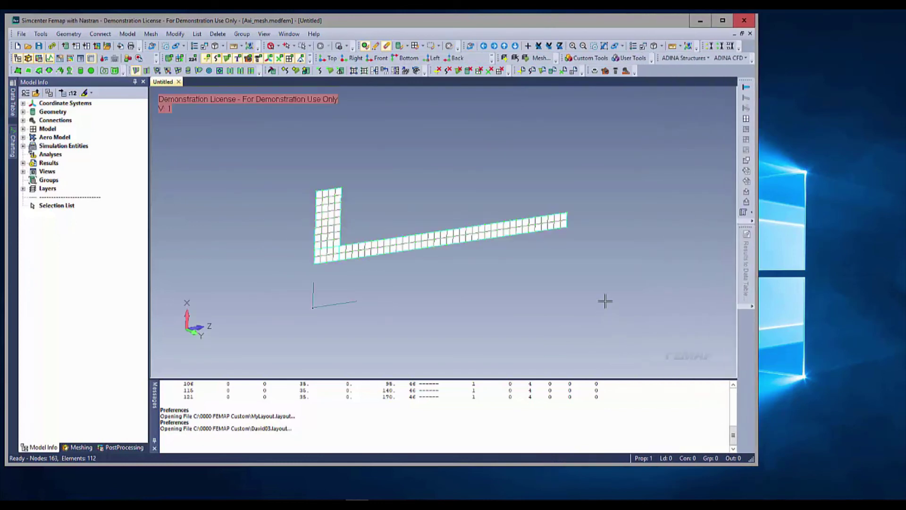
middle_click_drag(546, 158, 548, 160)
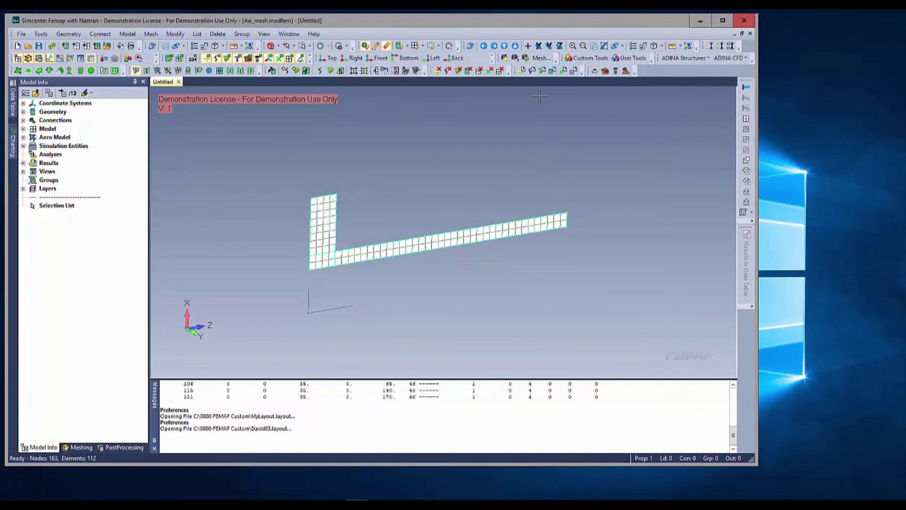
left_click(512, 69)
left_click_drag(746, 79, 739, 230)
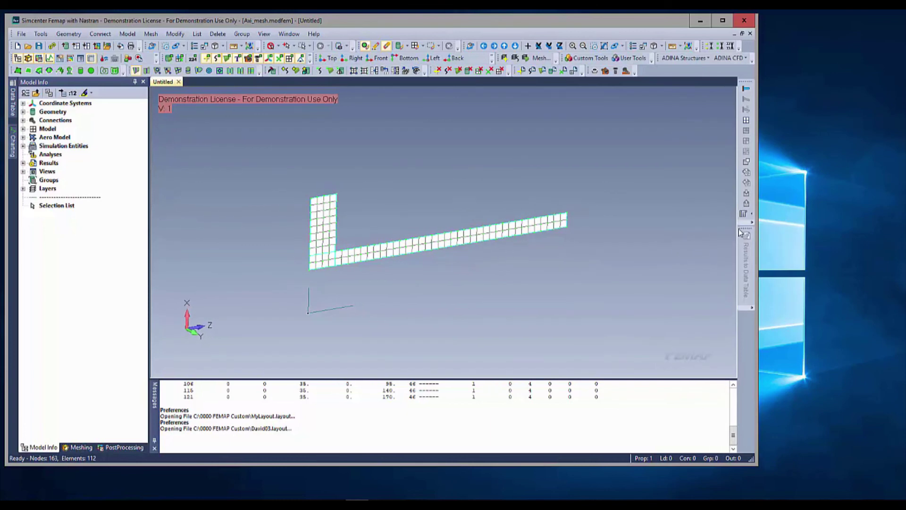